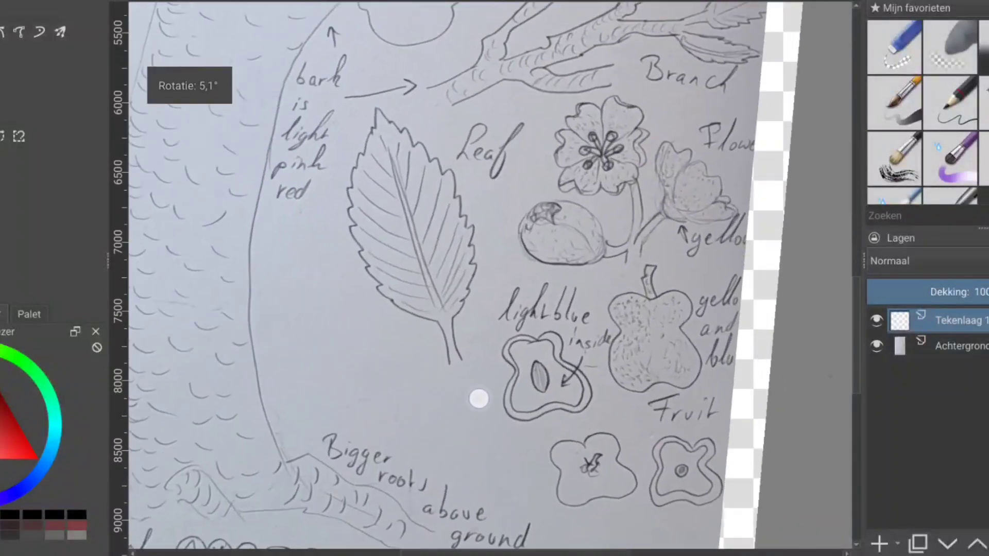
Ink the leaf's serrated edges and veins in black, and start lettering 'Leaf' beside it
scroll(477, 397, up, 5)
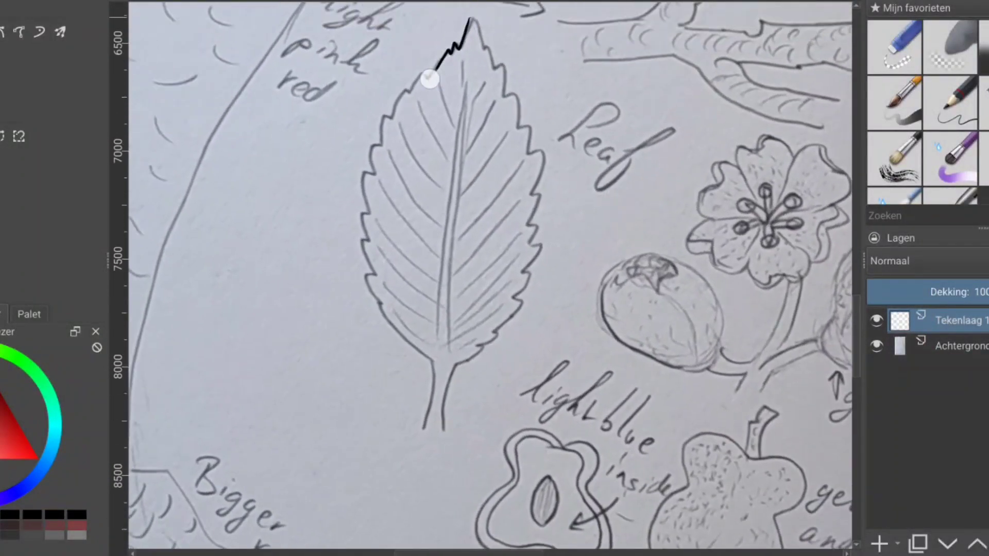
mouse_move(431, 79)
mouse_down()
mouse_move(380, 141)
mouse_move(366, 234)
mouse_move(429, 359)
mouse_up()
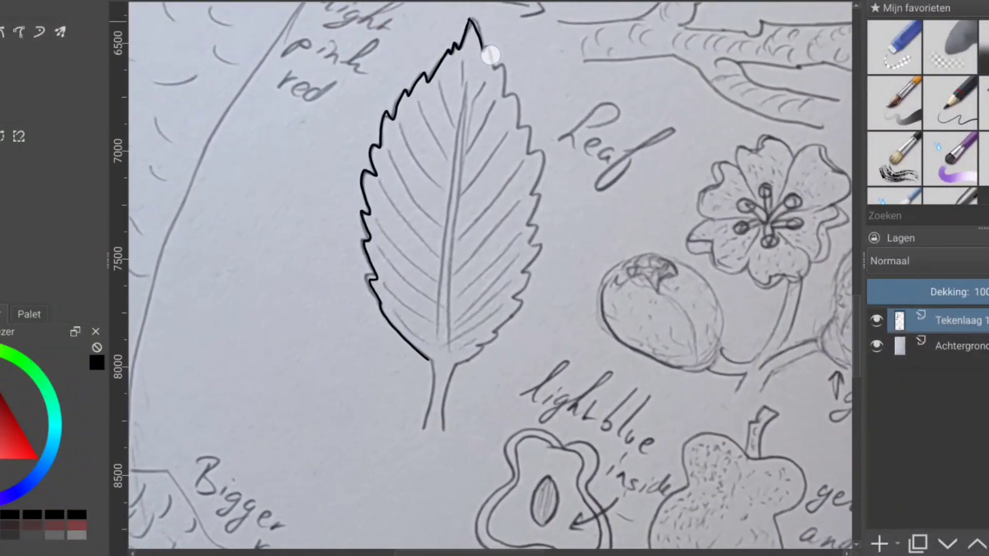
mouse_move(491, 55)
mouse_down()
mouse_move(525, 121)
mouse_move(532, 223)
mouse_move(521, 302)
mouse_move(459, 365)
mouse_move(453, 186)
mouse_up()
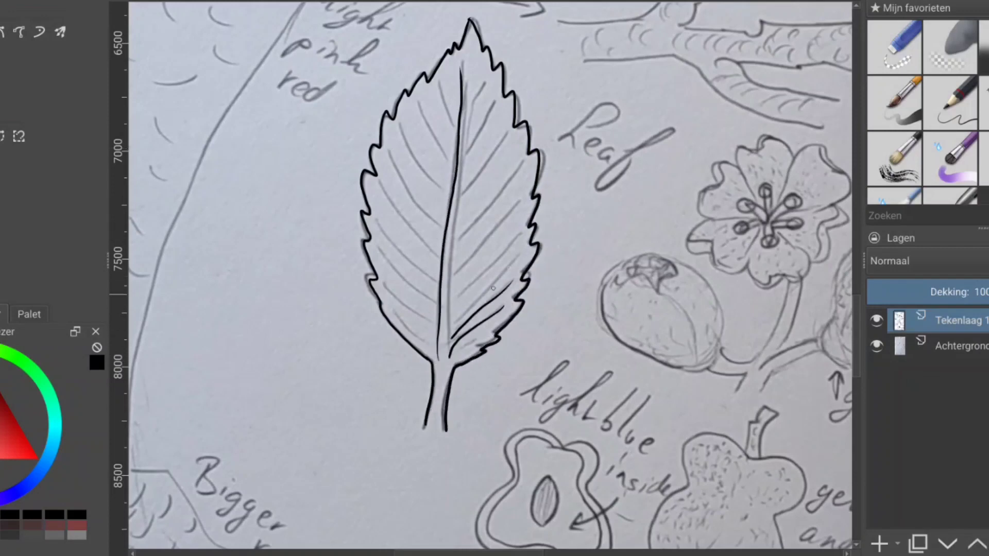
drag(457, 200, 506, 133)
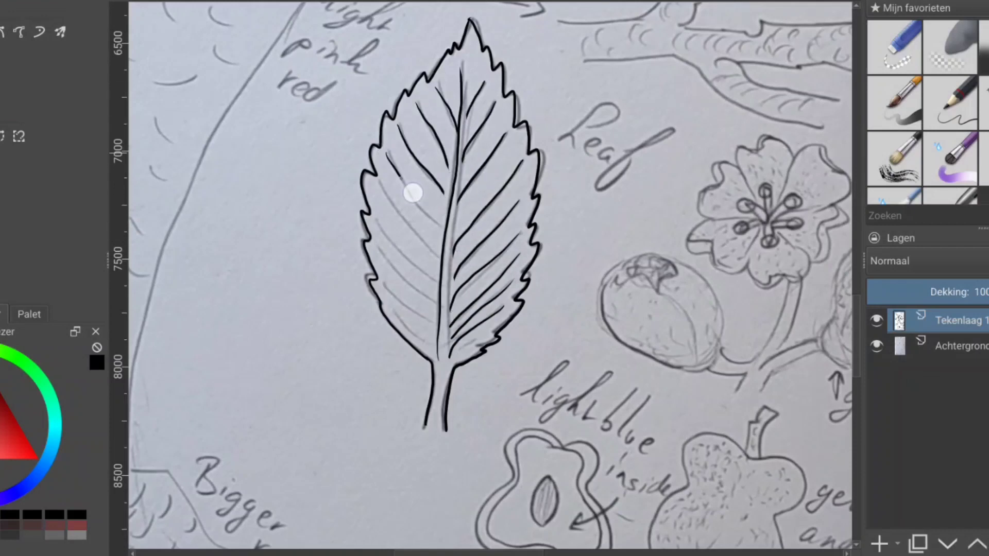
drag(375, 223, 437, 289)
drag(379, 248, 437, 307)
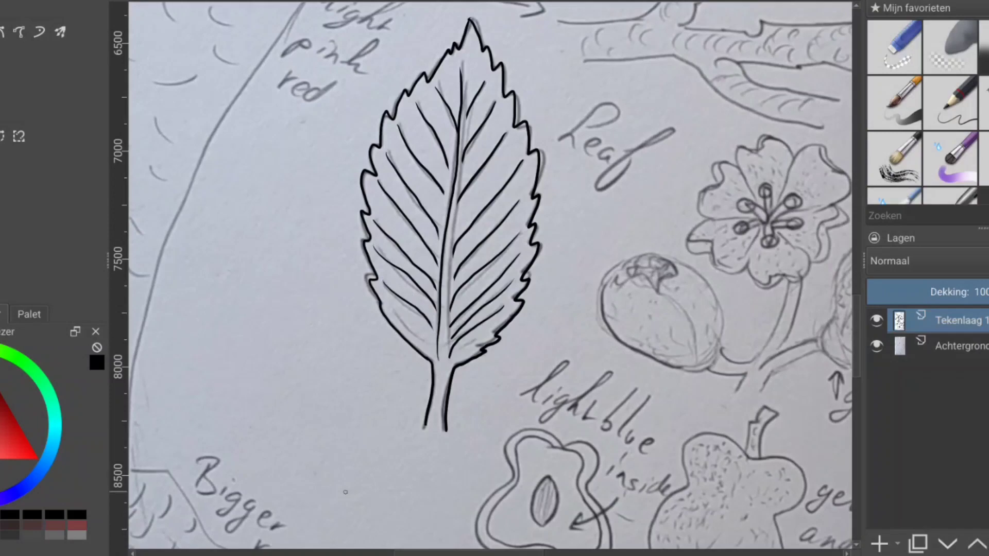
mouse_move(527, 116)
mouse_down()
mouse_move(546, 110)
mouse_move(567, 132)
mouse_up()
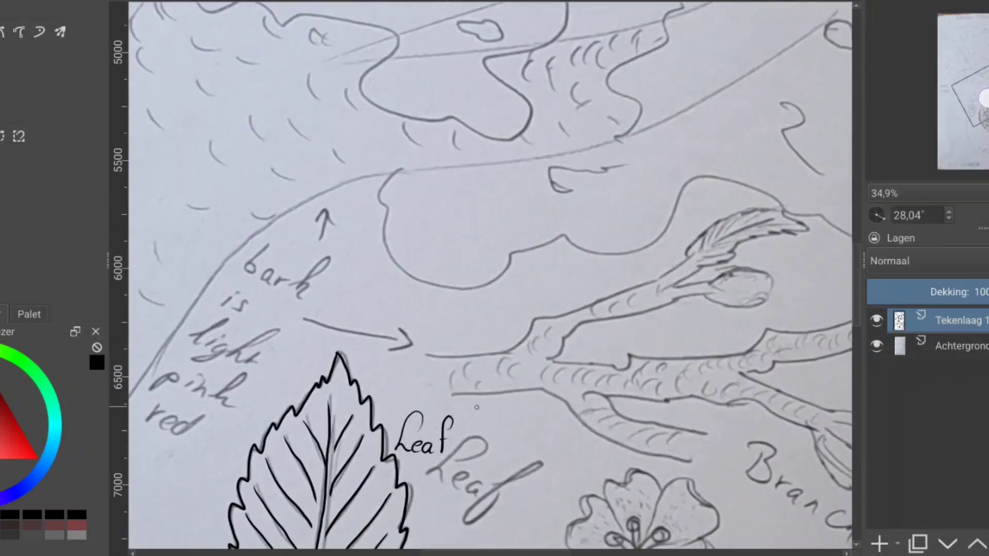
Finish the 'Leaf' label and ink the light blue fruit, both fruit slices and the large fruit
drag(515, 412, 526, 76)
mouse_move(515, 135)
mouse_down()
mouse_move(497, 223)
mouse_move(558, 165)
mouse_move(516, 180)
mouse_move(539, 208)
mouse_up()
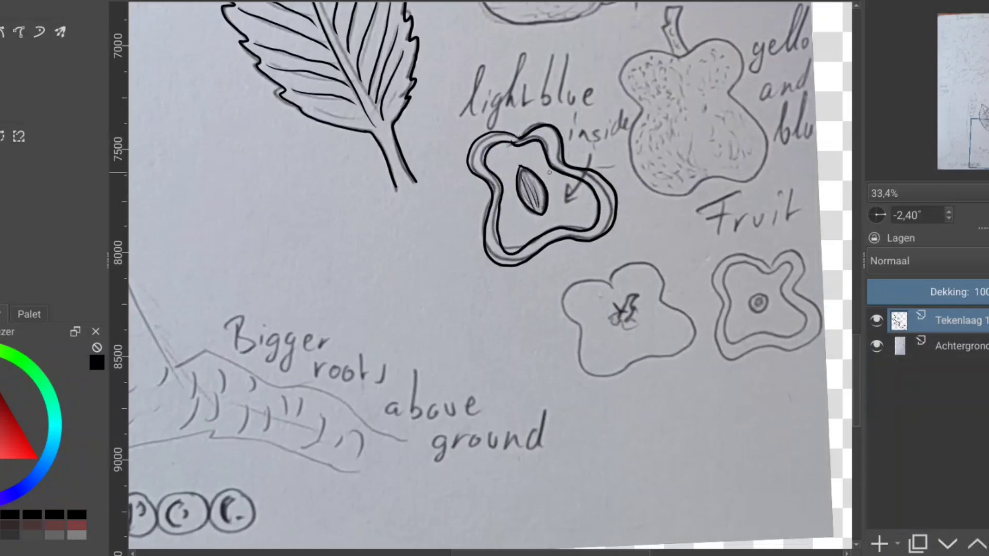
mouse_move(661, 267)
mouse_down()
mouse_move(579, 353)
mouse_move(664, 296)
mouse_move(612, 320)
mouse_up()
mouse_move(761, 261)
mouse_down()
mouse_move(764, 347)
mouse_move(770, 260)
mouse_move(730, 311)
mouse_move(779, 291)
mouse_move(758, 300)
mouse_up()
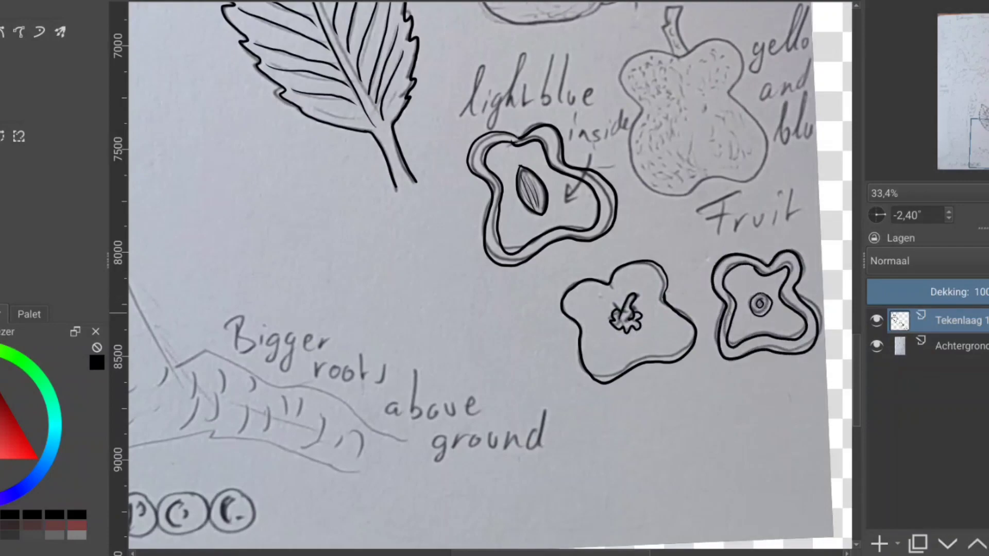
mouse_move(680, 54)
mouse_down()
mouse_move(633, 102)
mouse_move(771, 150)
mouse_move(714, 44)
mouse_up()
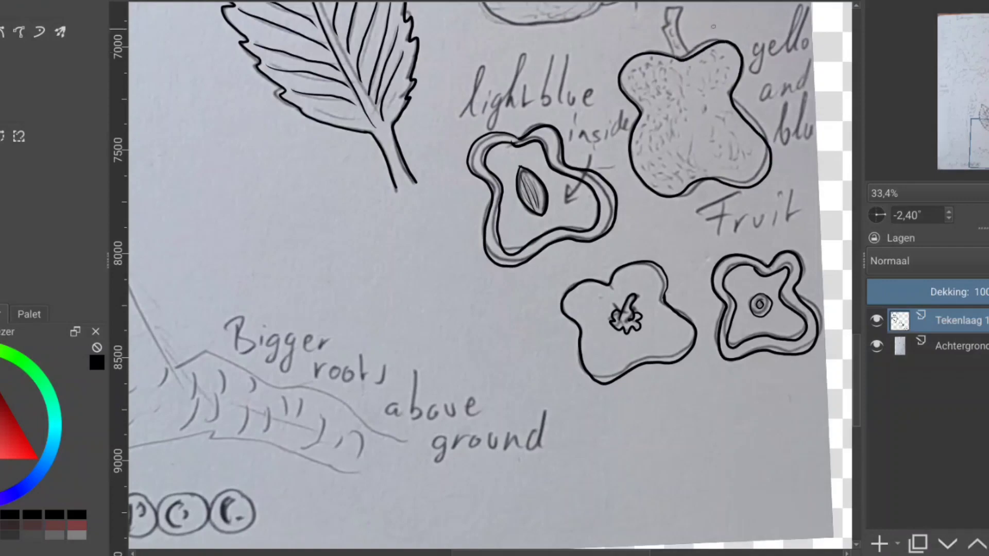
scroll(721, 103, up, 2)
Ink the large fruit's stem, both flowers' petals and the left flower's stamen dots
drag(731, 135, 741, 185)
scroll(717, 306, up, 5)
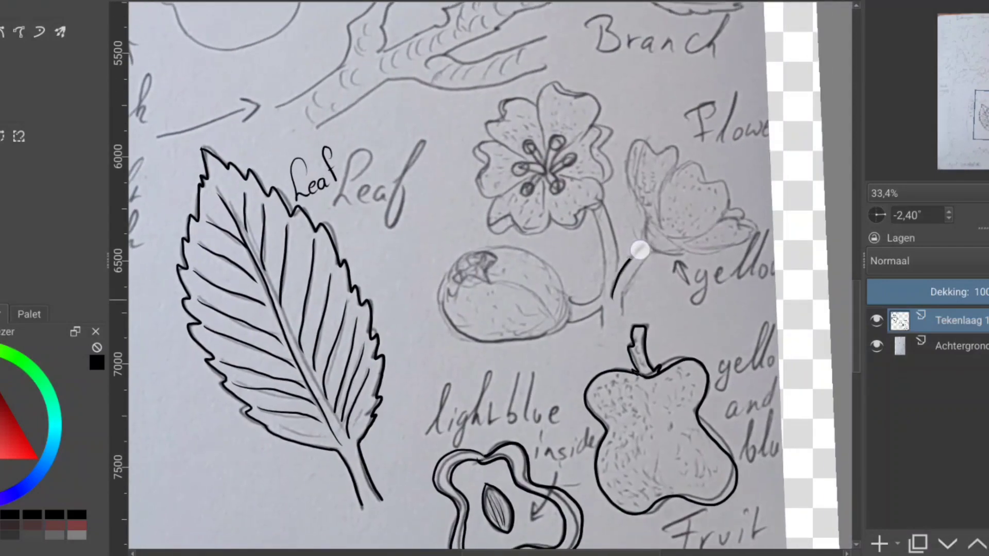
mouse_move(752, 233)
mouse_down()
mouse_move(720, 181)
mouse_move(653, 150)
mouse_move(644, 224)
mouse_move(592, 205)
mouse_move(536, 229)
mouse_move(498, 200)
mouse_up()
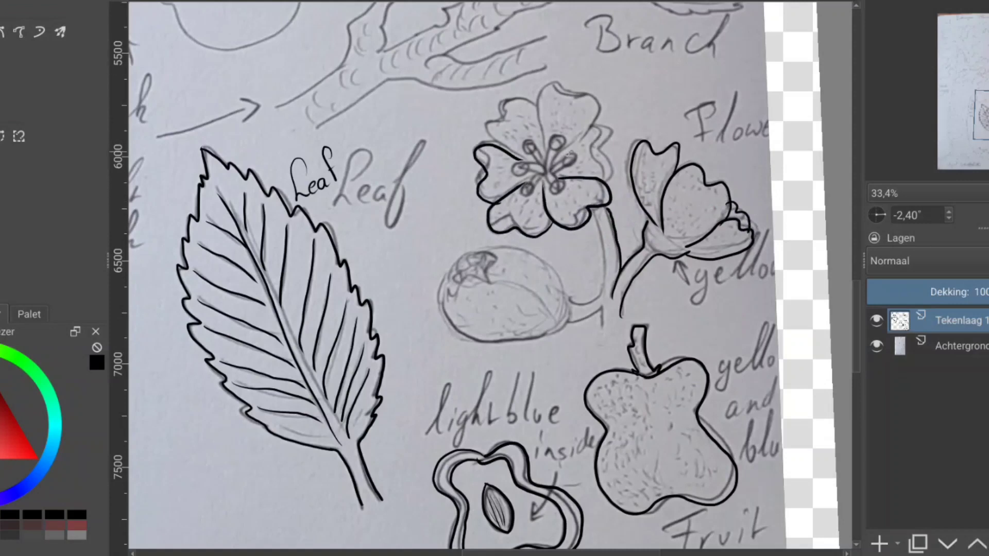
mouse_move(610, 188)
mouse_down()
mouse_move(591, 121)
mouse_move(507, 97)
mouse_up()
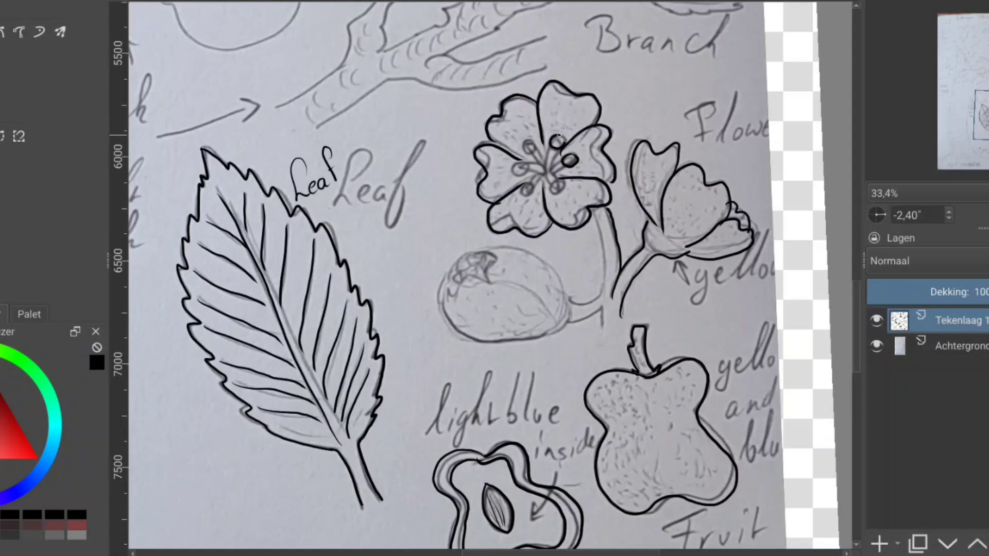
drag(525, 147, 531, 150)
drag(517, 167, 531, 193)
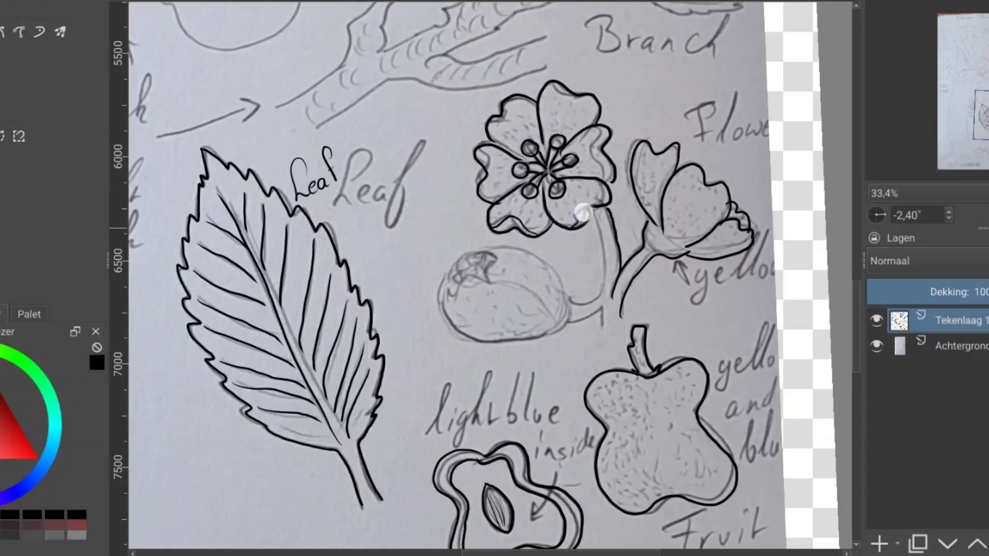
Ink the left flower's petal edge and the round bud, and begin lettering 'Flower'
drag(583, 213, 595, 159)
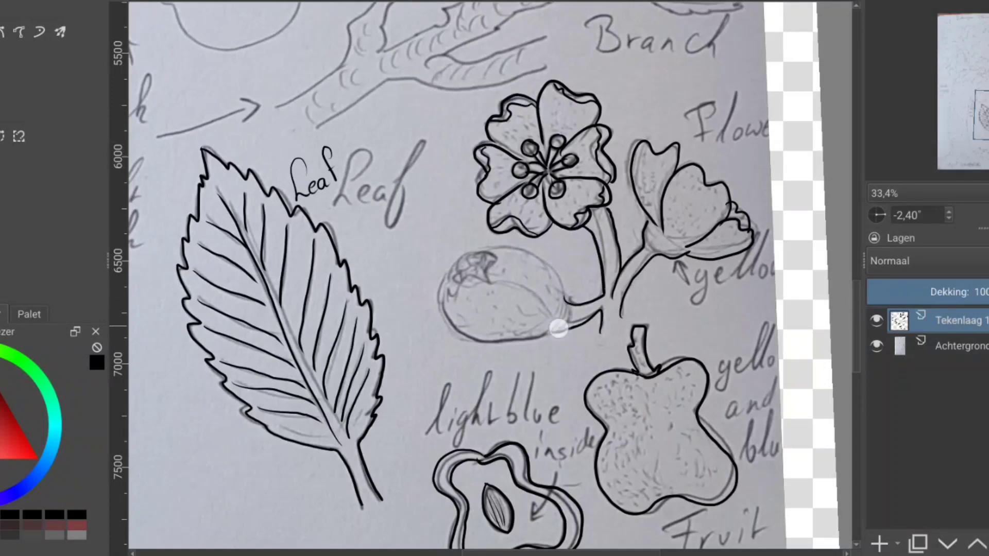
drag(559, 328, 453, 309)
mouse_move(482, 268)
mouse_down()
mouse_move(557, 337)
mouse_move(567, 309)
mouse_up()
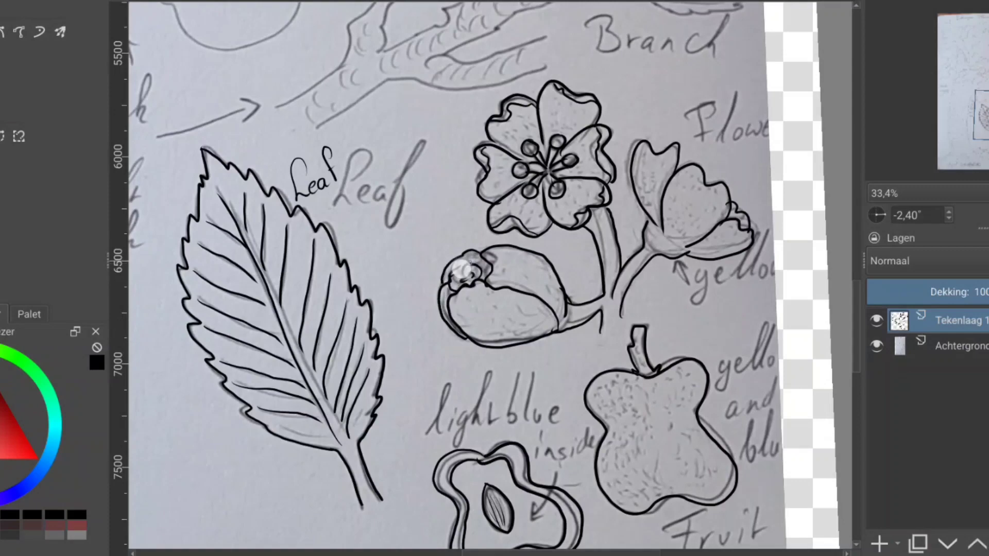
scroll(488, 184, up, 3)
drag(618, 167, 647, 160)
mouse_move(633, 170)
mouse_down()
mouse_move(626, 195)
mouse_move(645, 194)
mouse_up()
Finish the 'Flower' label and ink the branch's edges, its leaves and the bud
drag(661, 186, 660, 186)
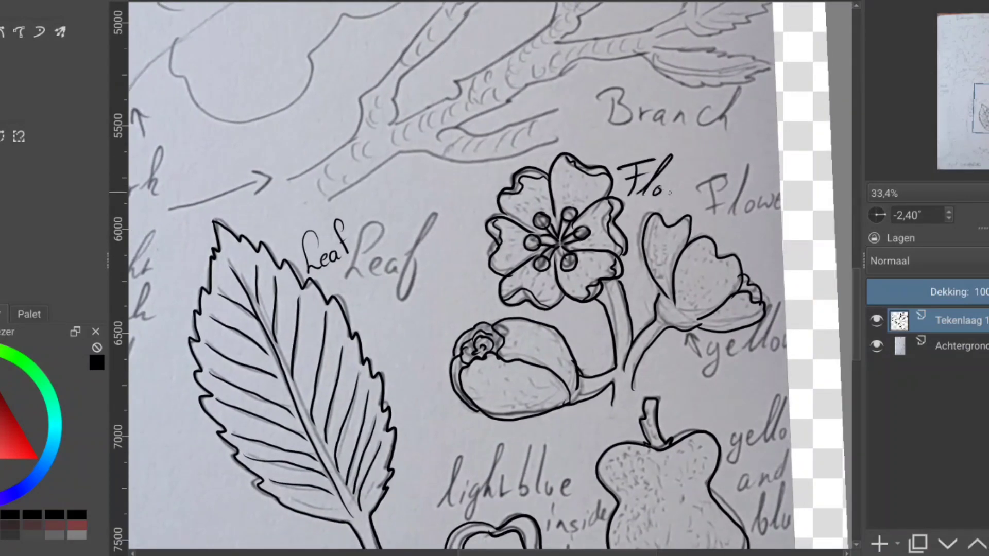
mouse_move(283, 180)
mouse_down()
mouse_move(345, 412)
mouse_move(523, 211)
mouse_move(545, 132)
mouse_move(562, 160)
mouse_move(528, 232)
mouse_move(598, 179)
mouse_move(466, 305)
mouse_move(589, 271)
mouse_move(741, 97)
mouse_move(765, 159)
mouse_move(710, 260)
mouse_move(789, 181)
mouse_move(829, 214)
mouse_move(713, 295)
mouse_move(652, 356)
mouse_up()
mouse_move(539, 275)
mouse_down()
mouse_move(608, 274)
mouse_move(717, 183)
mouse_up()
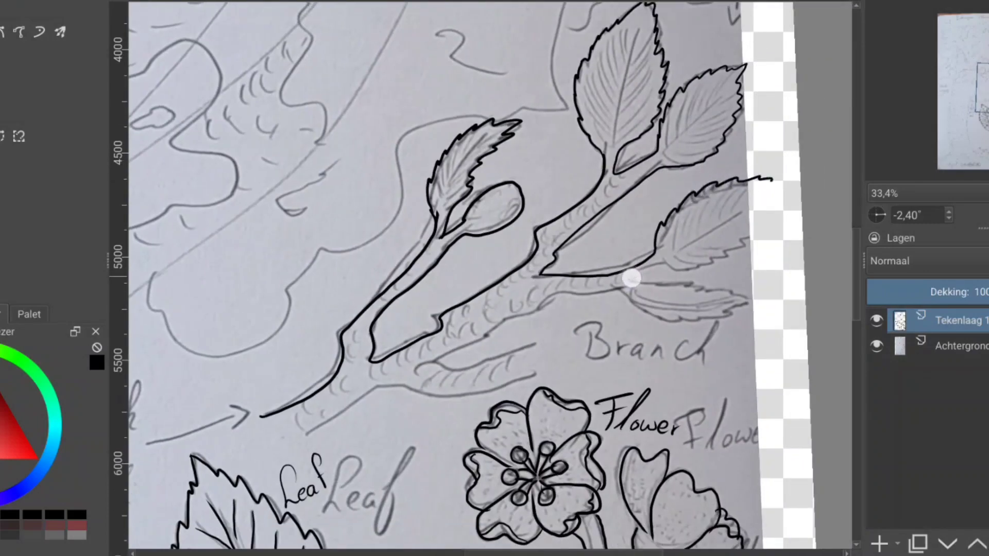
drag(631, 278, 766, 210)
drag(631, 280, 752, 301)
mouse_move(435, 363)
mouse_down()
mouse_move(622, 290)
mouse_move(749, 306)
mouse_up()
drag(407, 270, 654, 202)
drag(531, 195, 730, 170)
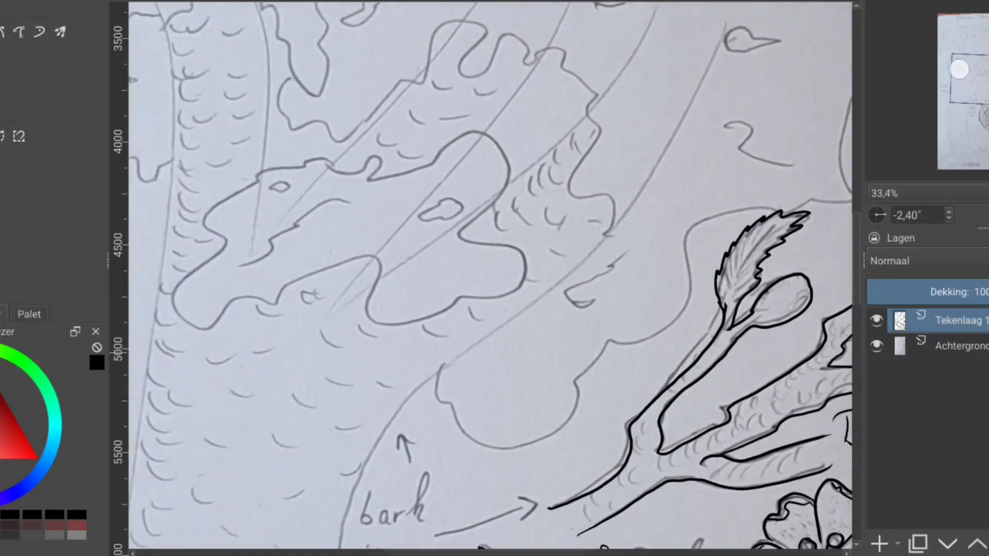
Ink the root mounds at the base of the tree trunk
scroll(489, 279, down, 10)
mouse_move(590, 273)
mouse_down()
mouse_move(548, 229)
mouse_move(389, 315)
mouse_up()
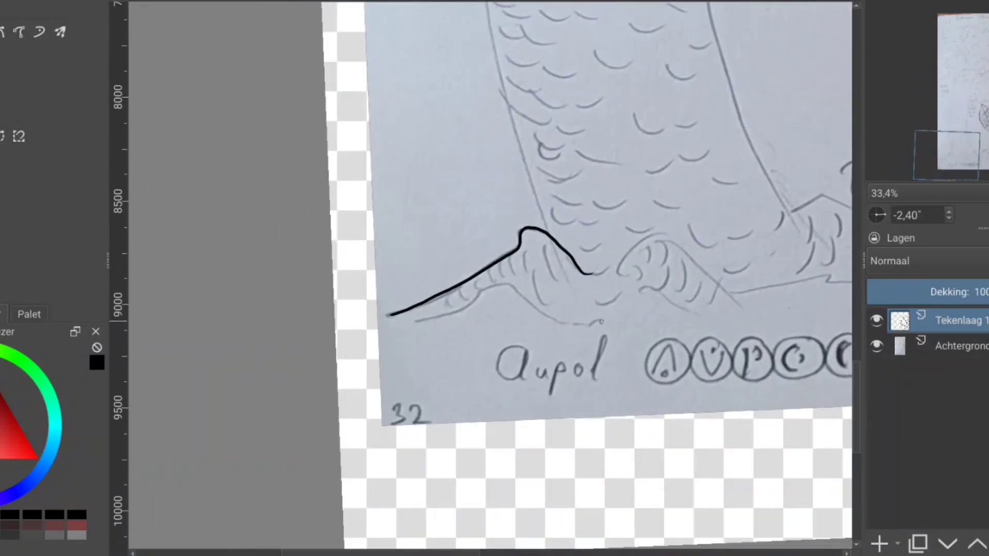
drag(601, 321, 415, 325)
scroll(490, 278, right, 3)
drag(456, 298, 638, 330)
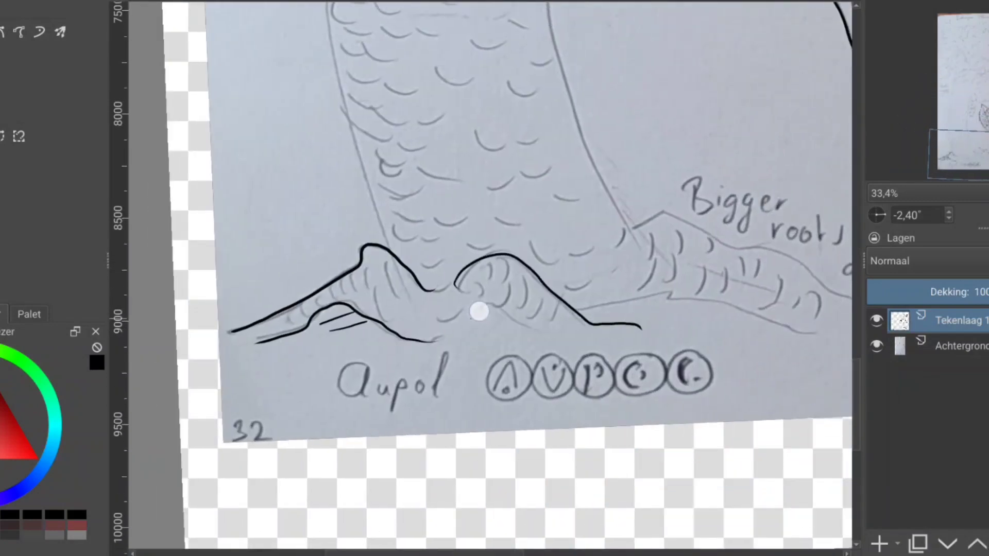
drag(479, 309, 590, 340)
scroll(489, 278, right, 3)
mouse_move(741, 305)
mouse_down()
mouse_move(567, 235)
mouse_move(507, 235)
mouse_up()
mouse_move(748, 336)
mouse_down()
mouse_move(629, 316)
mouse_move(448, 311)
mouse_up()
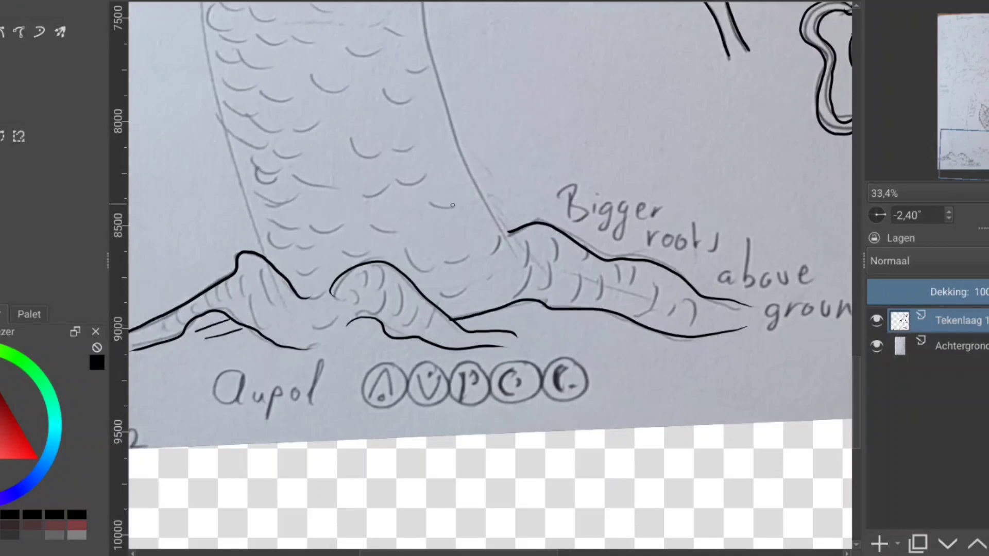
Ink both trunk edges upward and start outlining the canopy lobe on the left
scroll(489, 279, up, 4)
scroll(489, 279, left, 4)
mouse_move(484, 442)
mouse_down()
mouse_move(449, 337)
mouse_move(422, 36)
mouse_up()
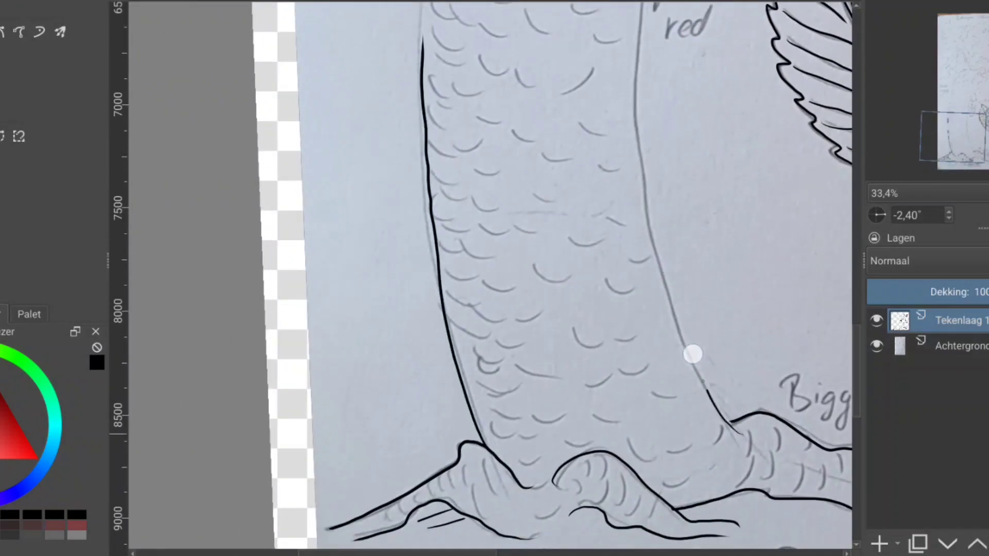
drag(693, 354, 639, 23)
scroll(489, 278, up, 8)
drag(482, 502, 531, 47)
drag(698, 470, 803, 145)
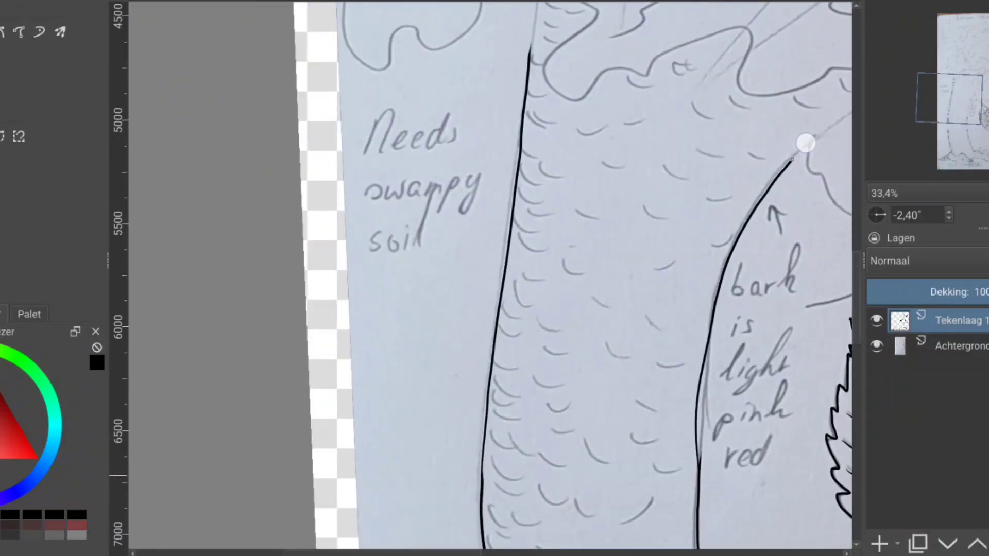
scroll(489, 278, up, 10)
drag(454, 438, 459, 196)
mouse_move(460, 334)
mouse_down()
mouse_move(408, 407)
mouse_move(298, 464)
mouse_move(320, 311)
mouse_move(456, 180)
mouse_up()
Ink the left canopy lobe, the trunk's right edge and the canopy lobes near the page top
drag(402, 289, 355, 334)
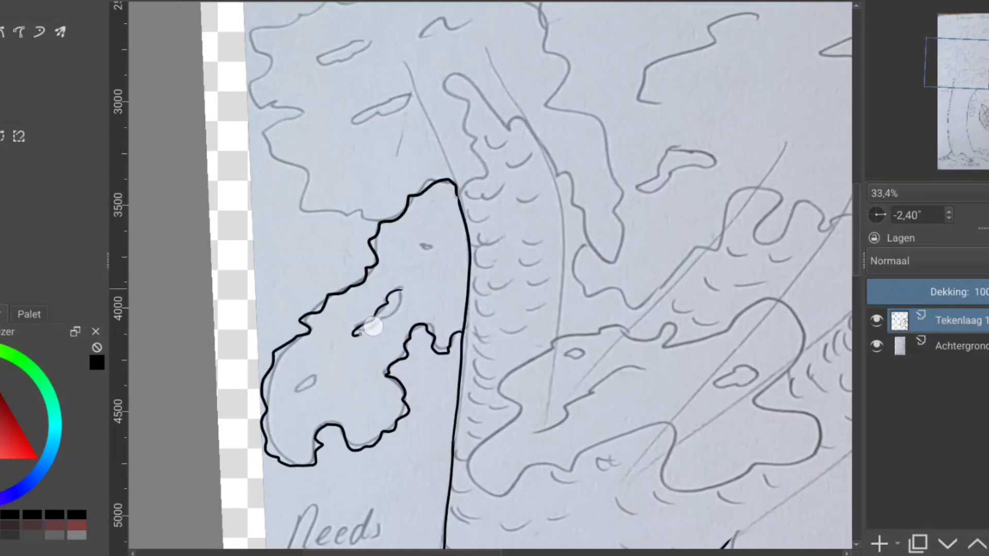
scroll(489, 279, up, 5)
mouse_move(602, 380)
mouse_down()
mouse_move(563, 326)
mouse_move(490, 282)
mouse_move(497, 397)
mouse_up()
mouse_move(420, 427)
mouse_down()
mouse_move(342, 386)
mouse_move(288, 288)
mouse_move(404, 203)
mouse_up()
scroll(390, 131, up, 4)
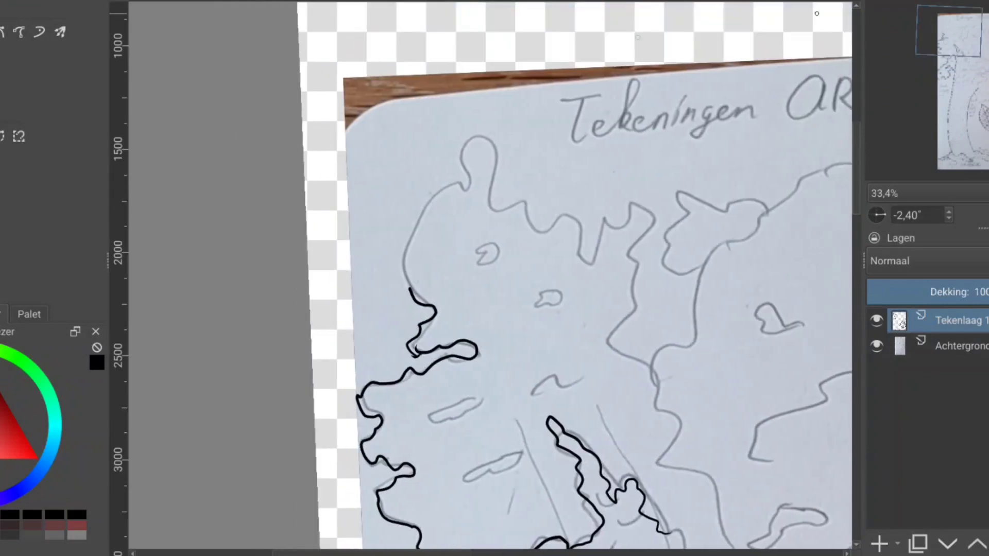
mouse_move(417, 306)
mouse_down()
mouse_move(424, 205)
mouse_move(499, 187)
mouse_move(584, 238)
mouse_move(649, 206)
mouse_up()
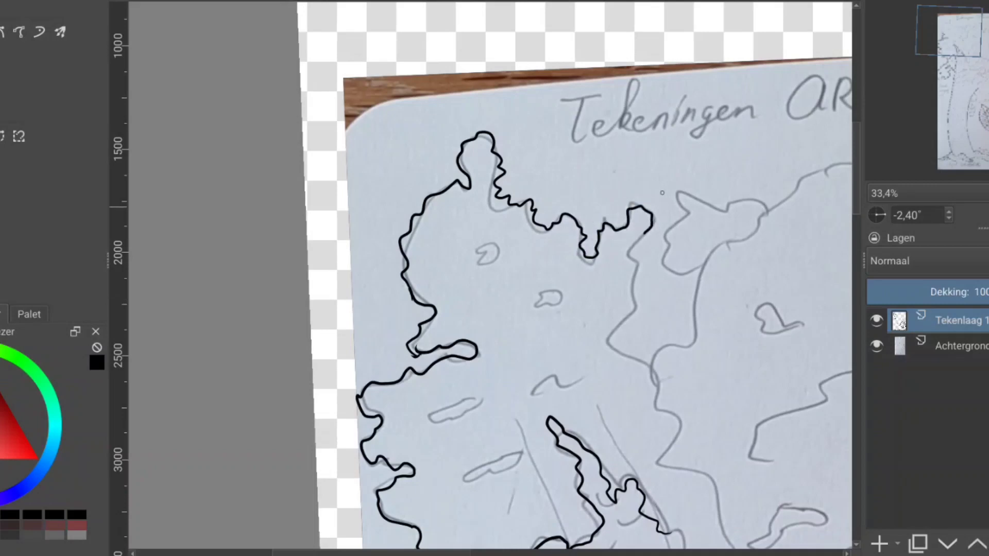
scroll(649, 206, down, 4)
mouse_move(516, 32)
mouse_down()
mouse_move(521, 183)
mouse_move(534, 48)
mouse_move(638, 19)
mouse_up()
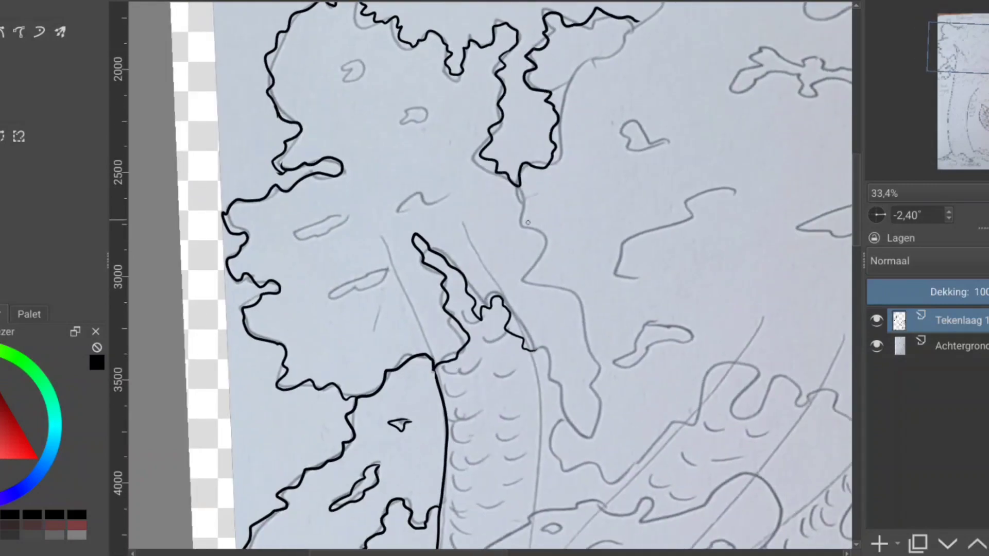
mouse_move(570, 430)
mouse_down()
mouse_move(639, 320)
mouse_move(546, 211)
mouse_up()
drag(638, 319, 624, 370)
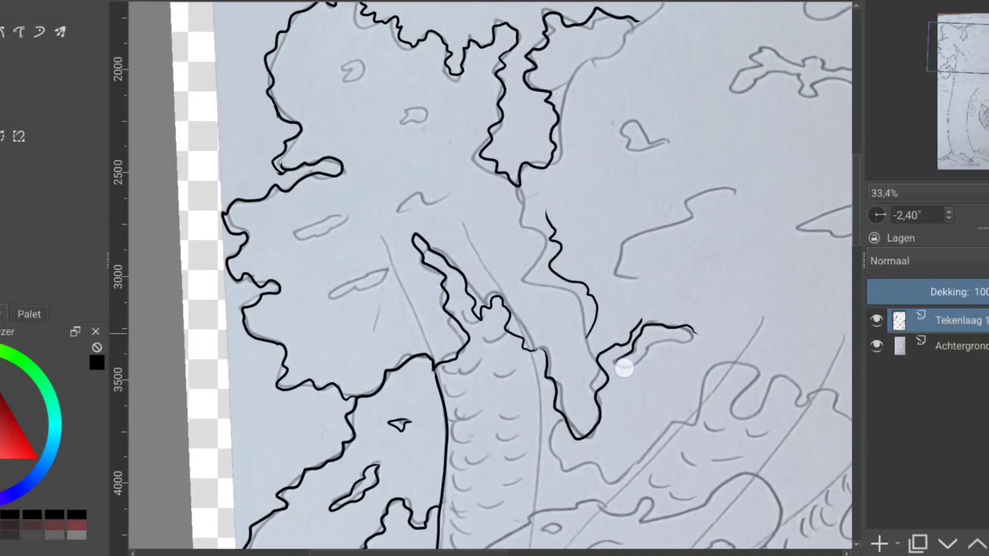
drag(531, 352, 538, 507)
Ink the top and right canopy outlines, the enclosed shape and the bark-note area
scroll(428, 206, up, 5)
mouse_move(428, 205)
mouse_down()
mouse_move(582, 161)
mouse_move(730, 202)
mouse_up()
mouse_move(589, 294)
mouse_down()
mouse_move(714, 244)
mouse_move(587, 201)
mouse_up()
mouse_move(618, 167)
mouse_down()
mouse_move(662, 180)
mouse_move(673, 316)
mouse_move(732, 305)
mouse_move(408, 73)
mouse_move(541, 215)
mouse_move(596, 346)
mouse_move(309, 494)
mouse_move(123, 98)
mouse_up()
mouse_move(690, 116)
mouse_down()
mouse_move(639, 211)
mouse_move(457, 289)
mouse_move(435, 248)
mouse_up()
mouse_move(435, 248)
mouse_down()
mouse_move(463, 362)
mouse_move(628, 216)
mouse_move(615, 94)
mouse_move(626, 272)
mouse_move(633, 83)
mouse_up()
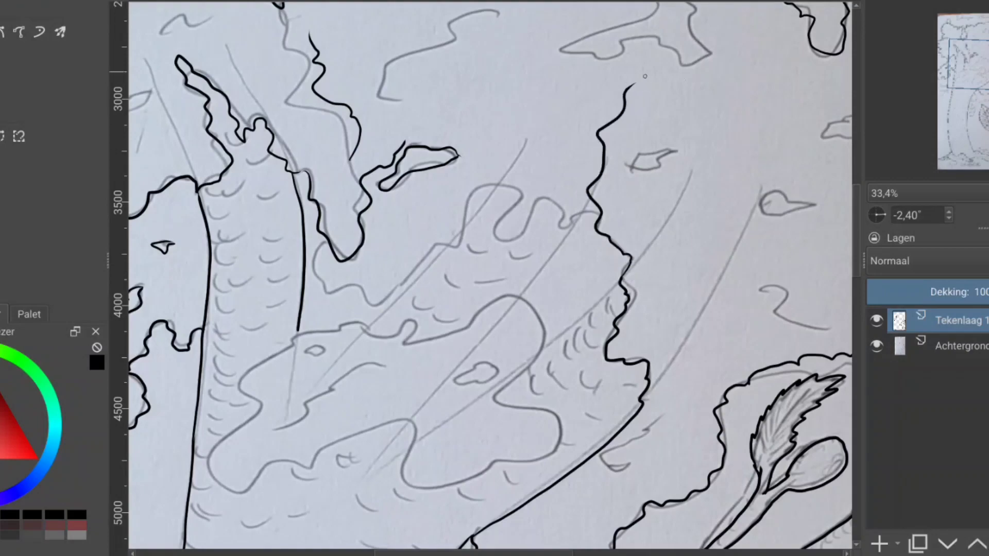
mouse_move(567, 225)
mouse_down()
mouse_move(514, 201)
mouse_move(358, 283)
mouse_move(316, 232)
mouse_up()
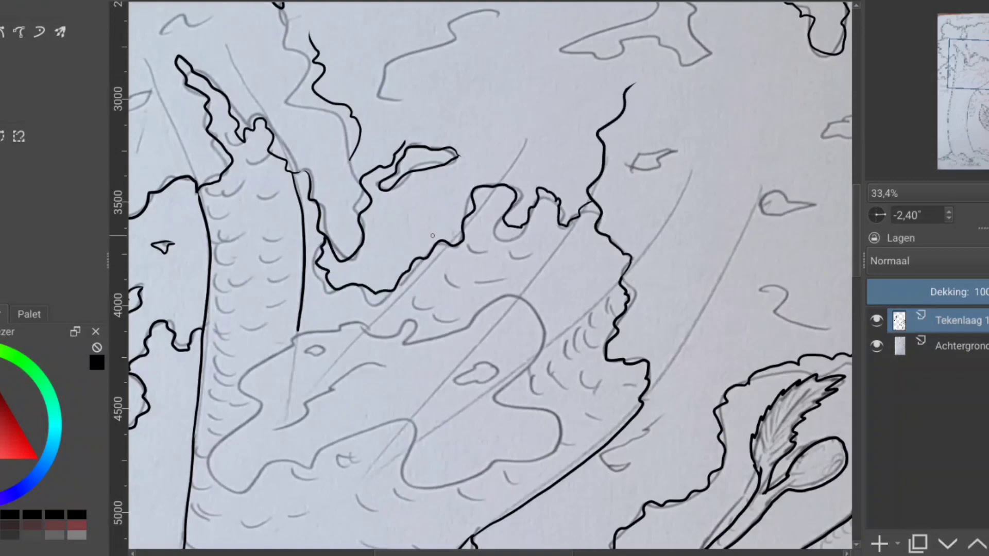
Ink the lower canopy blobs and diagonal branch line, then fit the page and hide the photo
click(954, 82)
drag(954, 83, 954, 90)
mouse_move(673, 160)
mouse_down()
mouse_move(591, 103)
mouse_move(413, 137)
mouse_move(452, 276)
mouse_move(666, 249)
mouse_move(669, 159)
mouse_up()
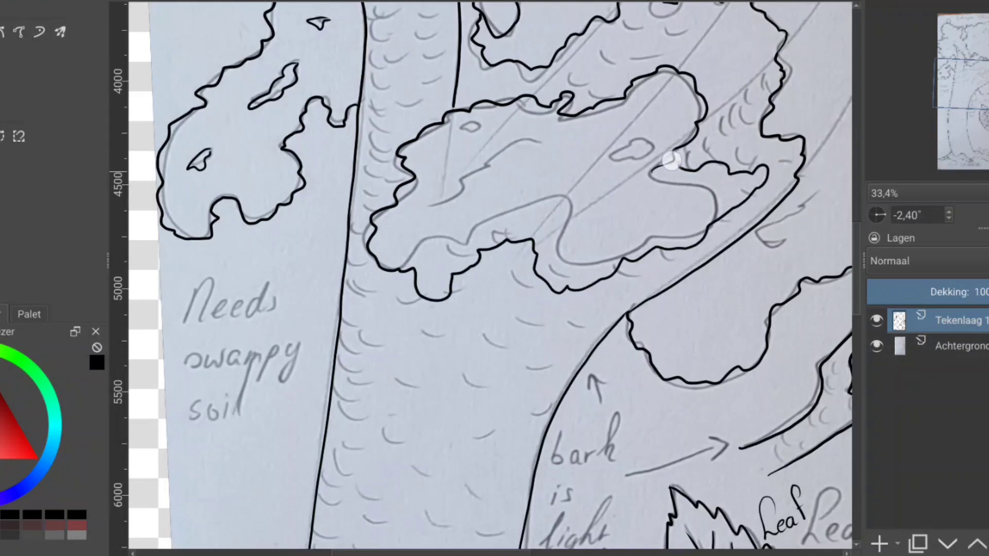
click(970, 72)
drag(487, 150, 420, 222)
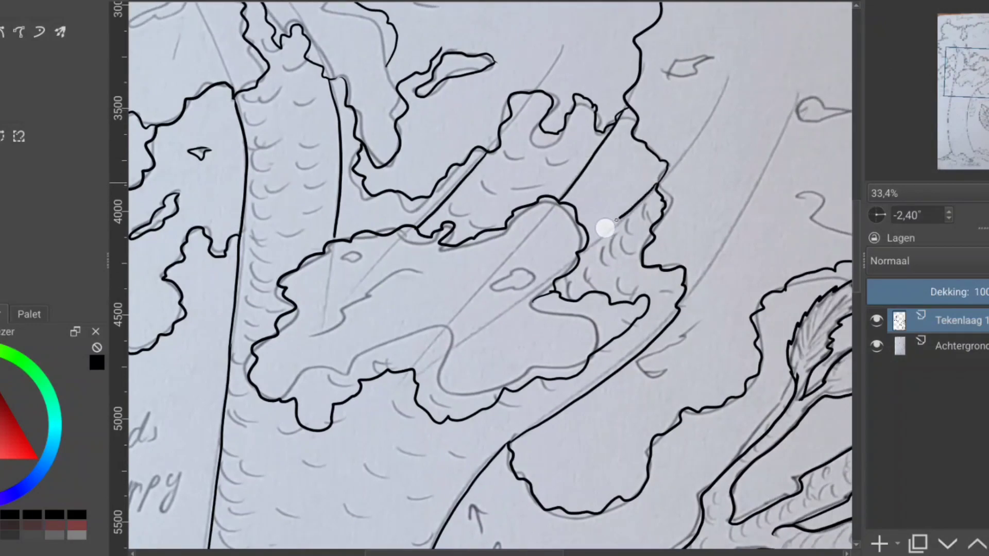
key(2)
click(877, 346)
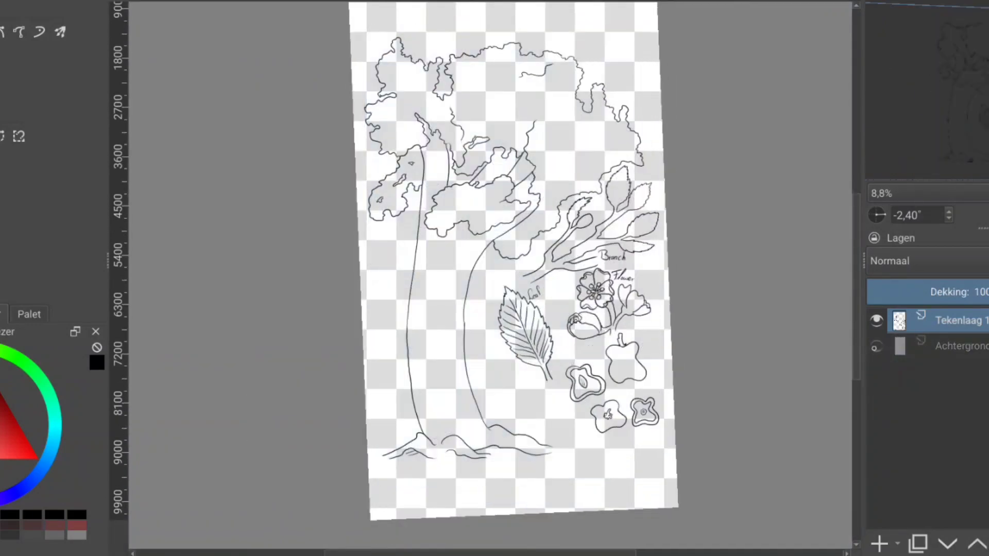
Show the photo layer again and ink the small pencil shapes in the canopy
scroll(515, 278, up, 3)
click(876, 346)
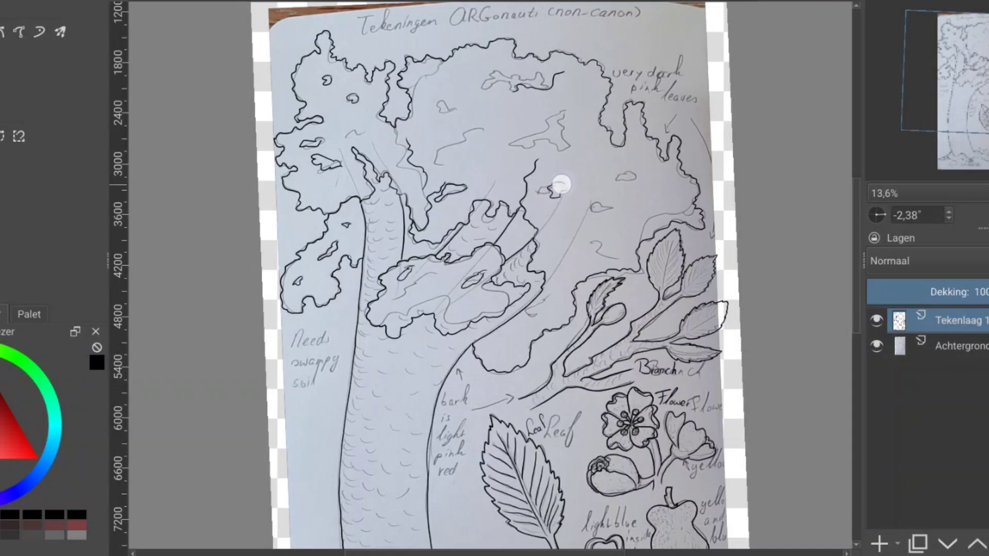
drag(561, 184, 567, 192)
drag(549, 129, 509, 144)
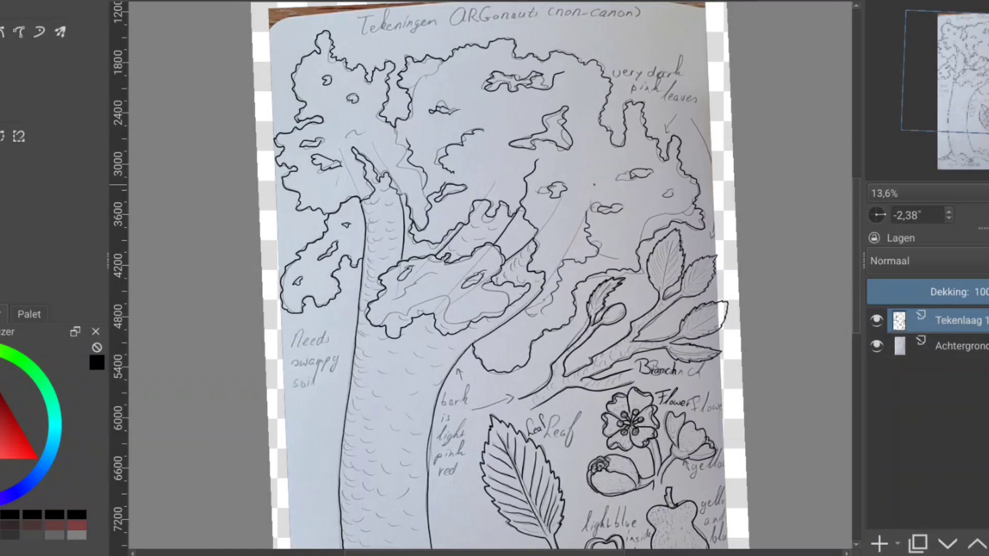
Ink the circled A and the circled V with its dot at the page bottom
scroll(494, 278, down, 5)
scroll(494, 278, down, 10)
scroll(495, 278, up, 9)
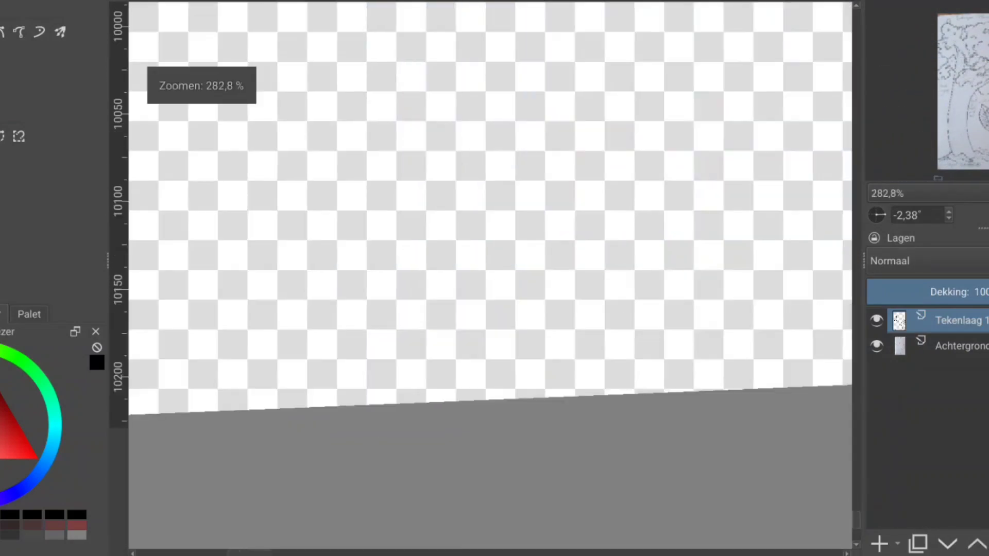
scroll(494, 278, down, 2)
scroll(495, 279, up, 8)
mouse_move(288, 242)
mouse_down()
mouse_move(173, 325)
mouse_move(330, 264)
mouse_up()
mouse_move(203, 392)
mouse_down()
mouse_move(311, 387)
mouse_move(257, 386)
mouse_up()
mouse_move(495, 237)
mouse_down()
mouse_move(441, 435)
mouse_move(495, 235)
mouse_up()
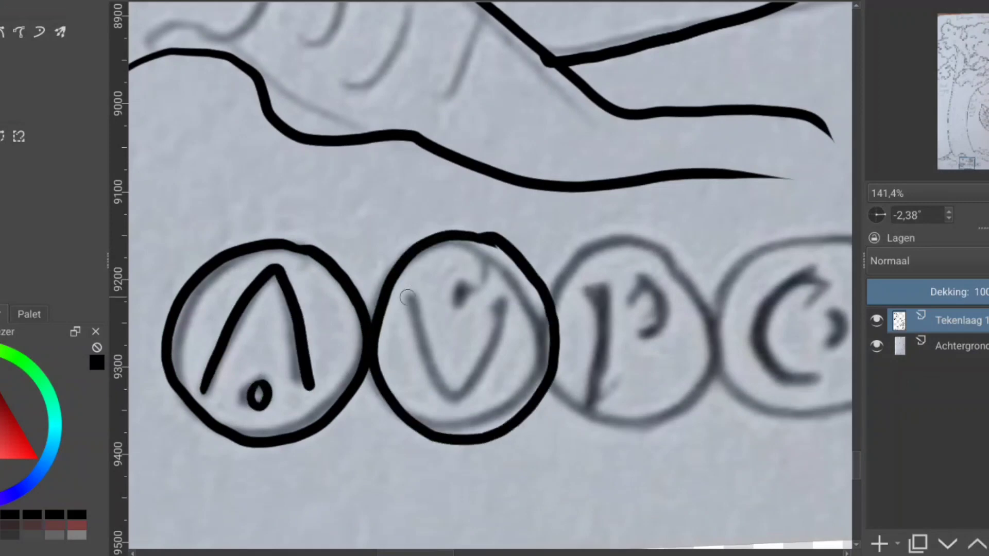
drag(407, 284, 522, 296)
drag(461, 284, 464, 294)
Ink the circled P and the two circled C symbols
mouse_move(661, 240)
mouse_down()
mouse_move(602, 421)
mouse_move(664, 240)
mouse_up()
drag(593, 272, 601, 387)
drag(631, 275, 651, 334)
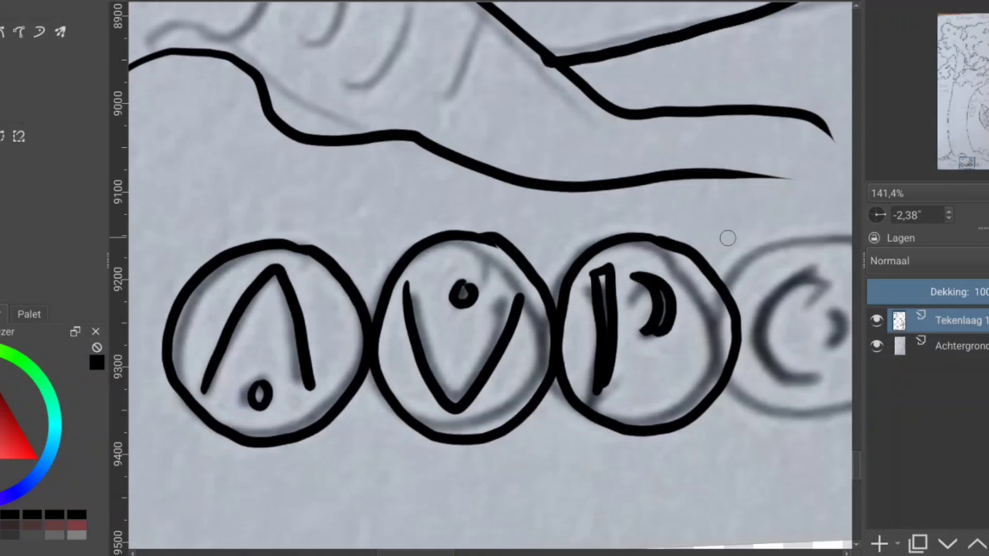
mouse_move(727, 237)
mouse_down()
mouse_move(499, 230)
mouse_move(388, 324)
mouse_move(585, 315)
mouse_move(476, 250)
mouse_up()
mouse_move(492, 293)
mouse_down()
mouse_move(487, 411)
mouse_move(464, 405)
mouse_up()
drag(492, 326, 494, 371)
mouse_move(731, 252)
mouse_down()
mouse_move(595, 377)
mouse_move(737, 242)
mouse_up()
drag(690, 311, 670, 418)
mouse_move(701, 268)
mouse_down()
mouse_move(670, 412)
mouse_move(726, 396)
mouse_up()
scroll(702, 403, down, 7)
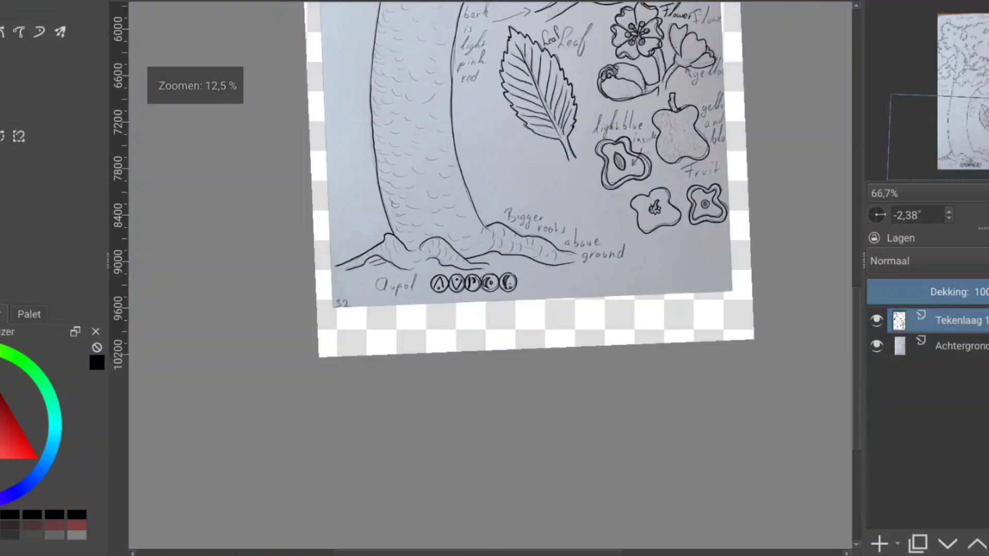
Fit the page, hide the photo layer and pan top to bottom to check the line art
key(5)
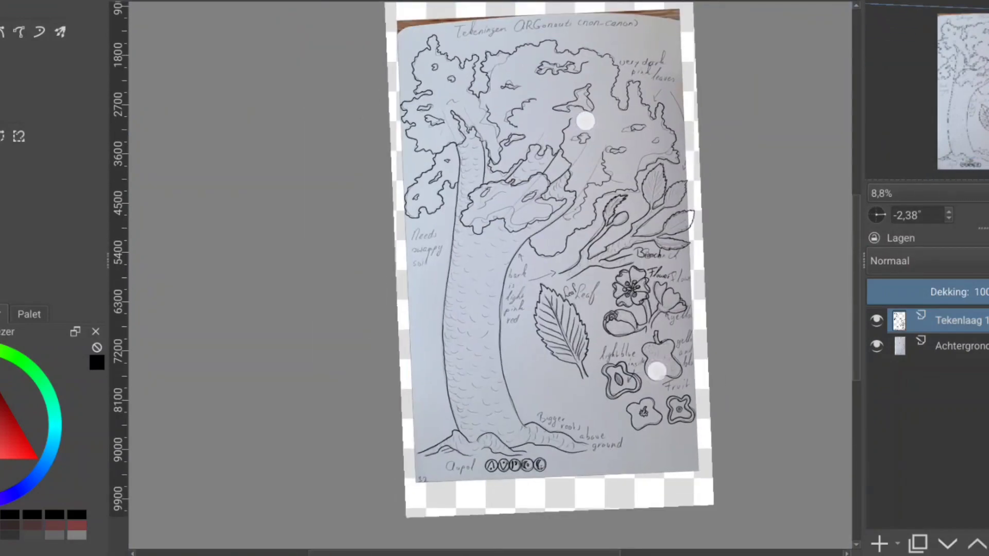
scroll(585, 122, up, 3)
click(876, 346)
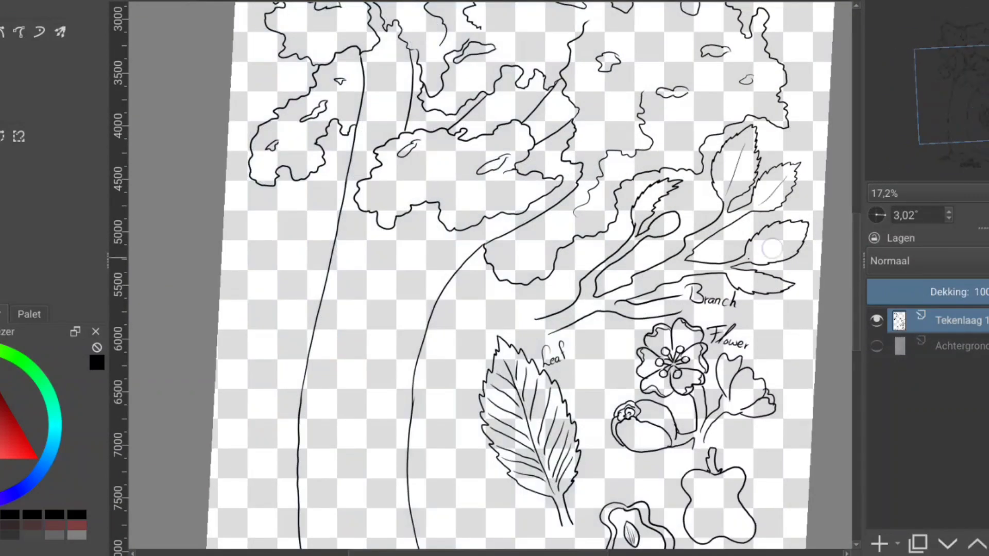
drag(382, 83, 435, 176)
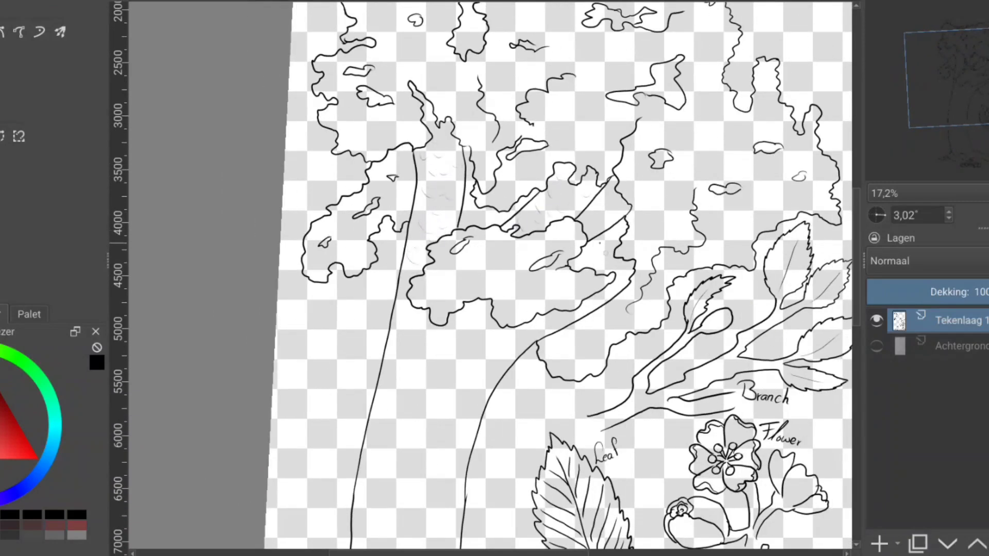
drag(491, 256, 437, 155)
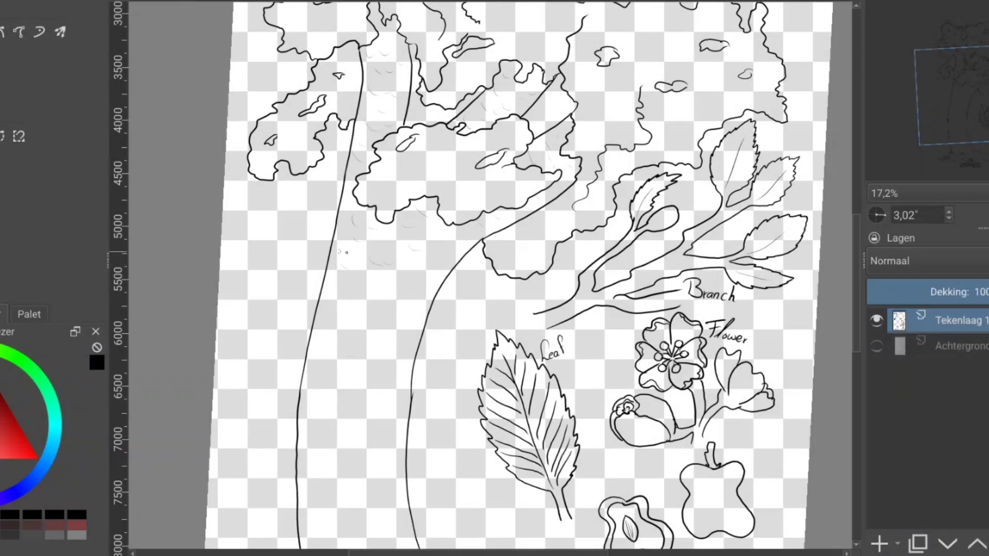
drag(379, 397, 340, 282)
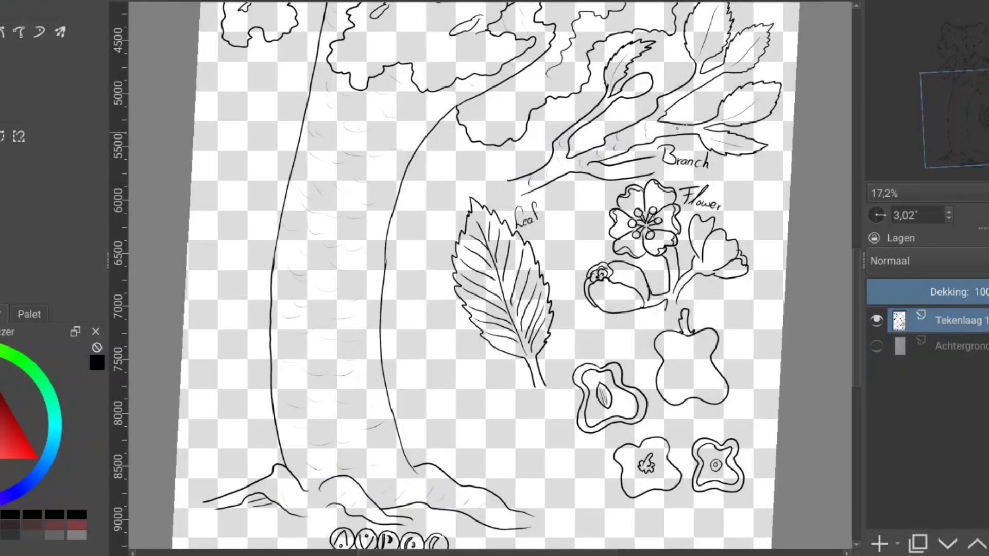
Move the leaf to the page's top right and shift all the line art down slightly
key(2)
key(5)
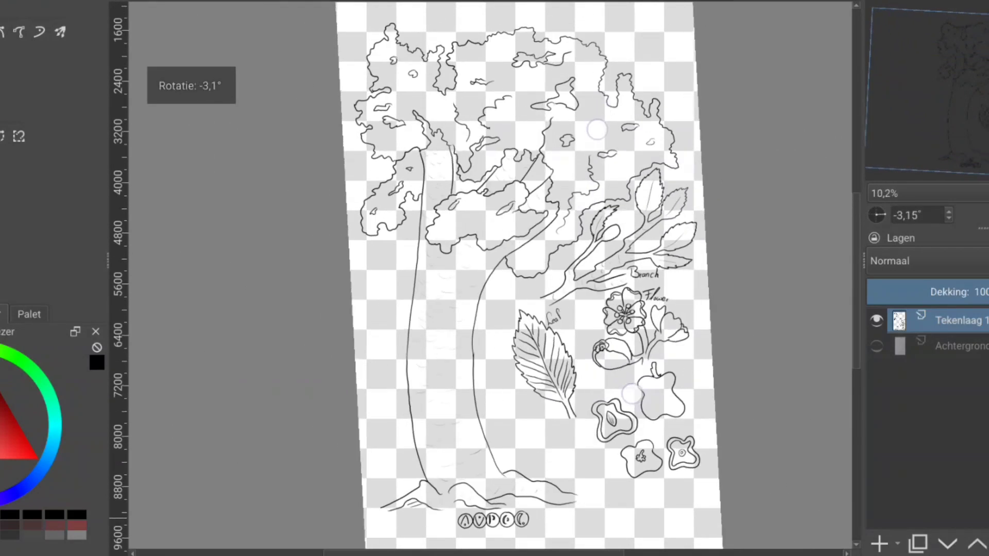
drag(528, 327, 525, 329)
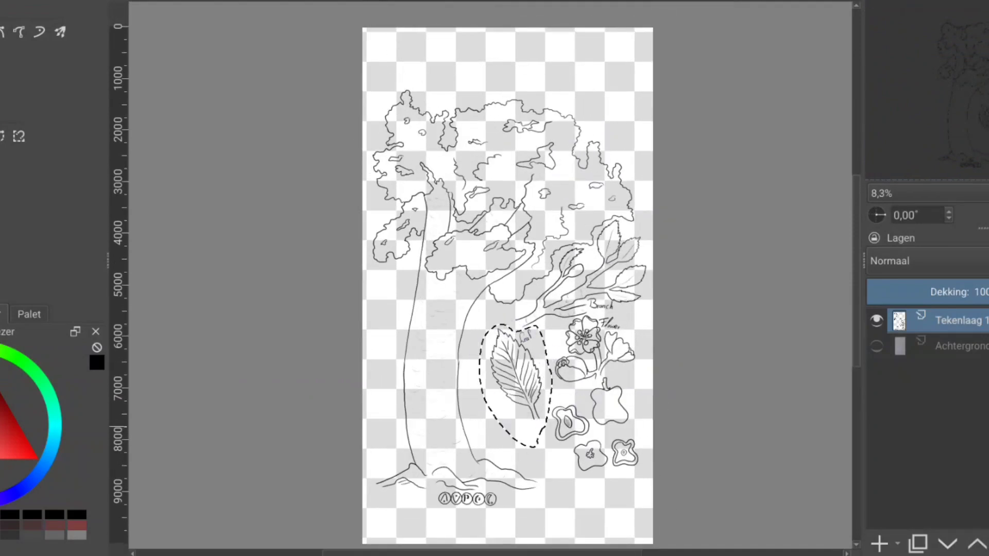
key(ctrl+t)
drag(514, 382, 597, 103)
key(Return)
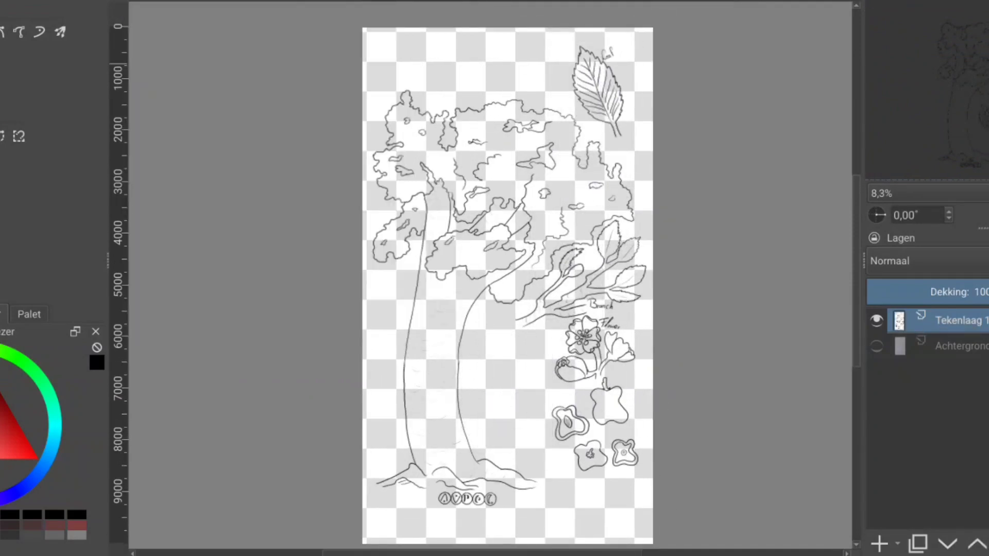
key(ctrl+t)
mouse_move(507, 275)
mouse_down()
mouse_move(507, 306)
mouse_move(586, 394)
mouse_up()
key(Return)
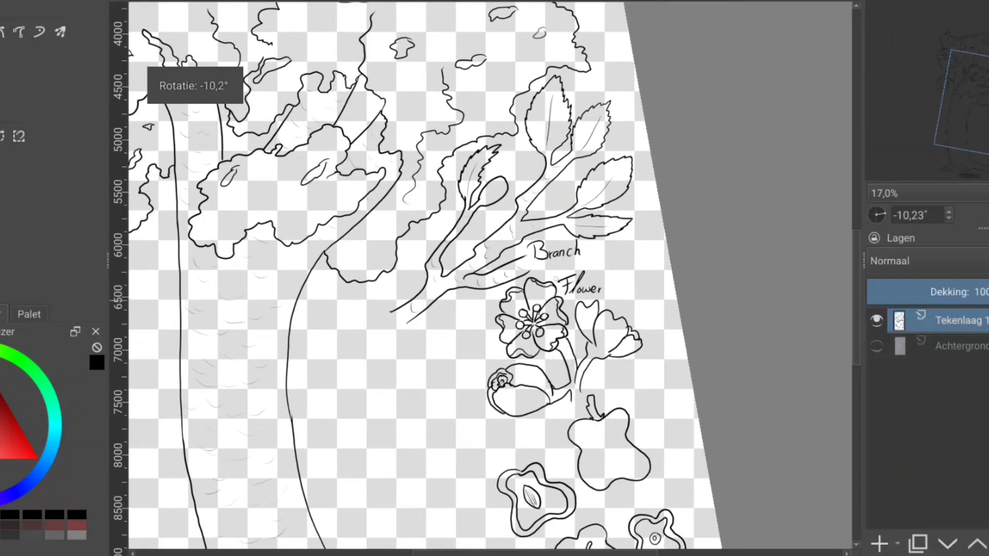
Move the flower drawing up above the tree canopy
drag(545, 272, 546, 273)
key(ctrl+t)
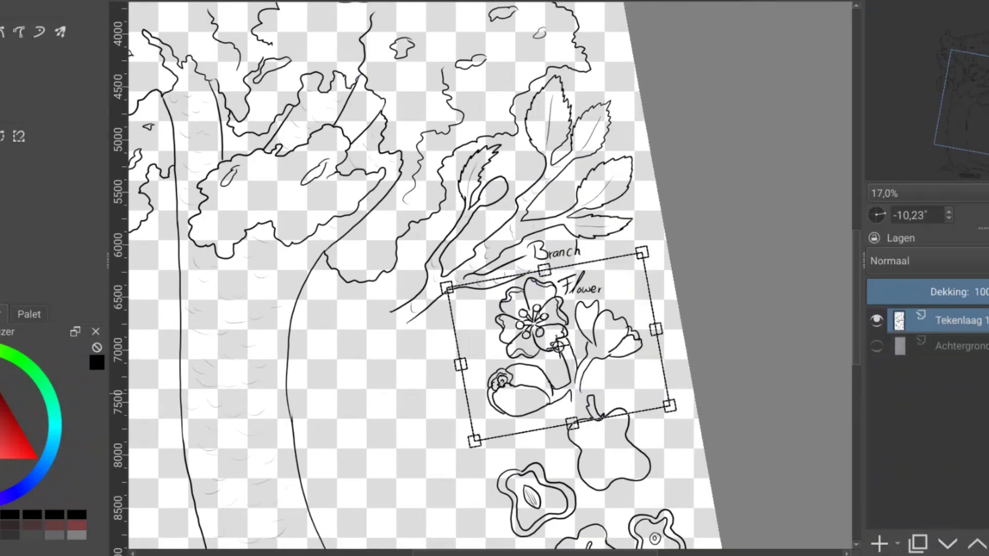
scroll(554, 364, down, 3)
drag(553, 364, 319, 60)
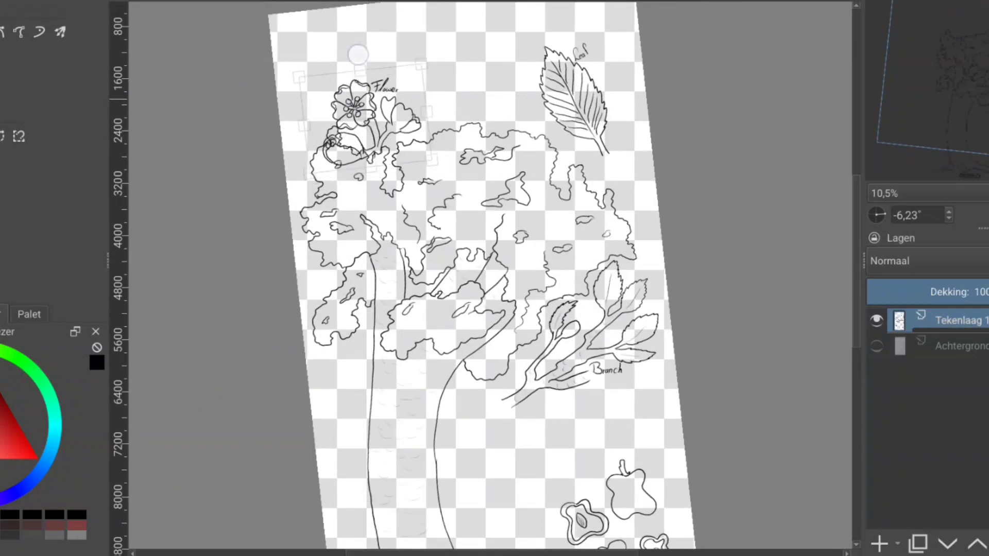
drag(973, 116, 964, 137)
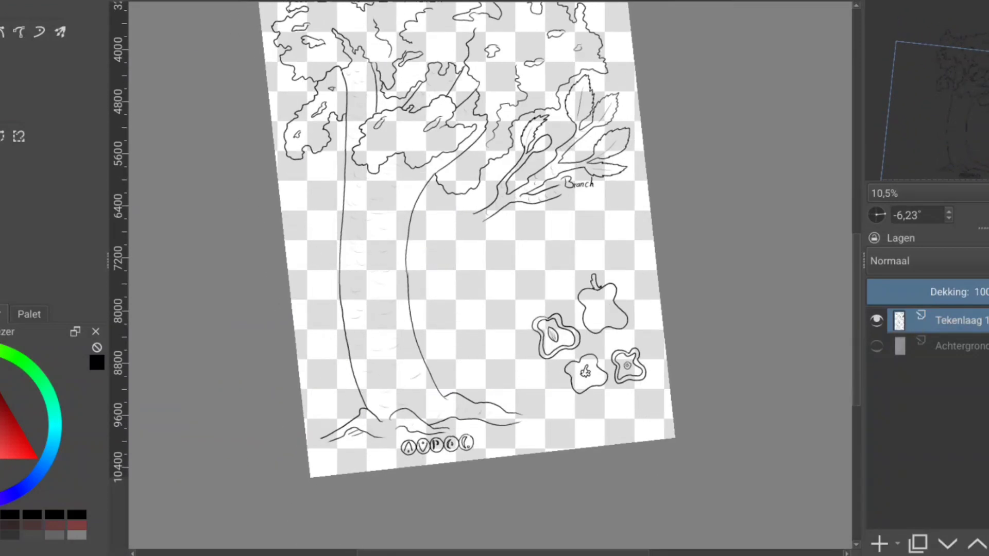
Transform the fruit shapes into their new position and deselect
drag(618, 269, 499, 281)
key(ctrl+t)
key(ctrl+shift+a)
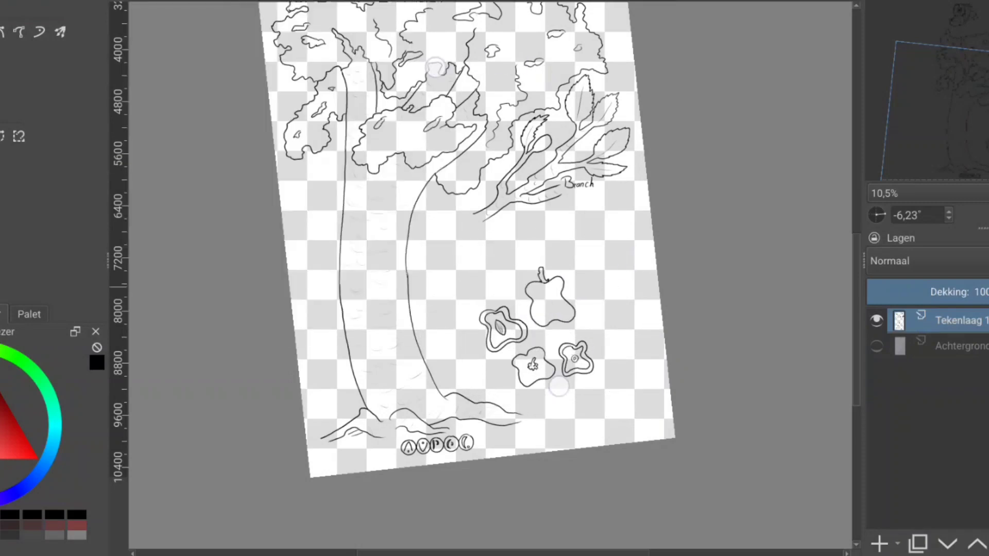
scroll(497, 227, up, 5)
Move the branch drawing down and to the left, with the page fitted upright
mouse_move(536, 38)
mouse_down()
mouse_move(320, 300)
mouse_move(605, 82)
mouse_up()
key(ctrl+t)
mouse_move(463, 196)
mouse_down()
mouse_move(446, 257)
mouse_move(451, 278)
mouse_up()
key(2)
key(5)
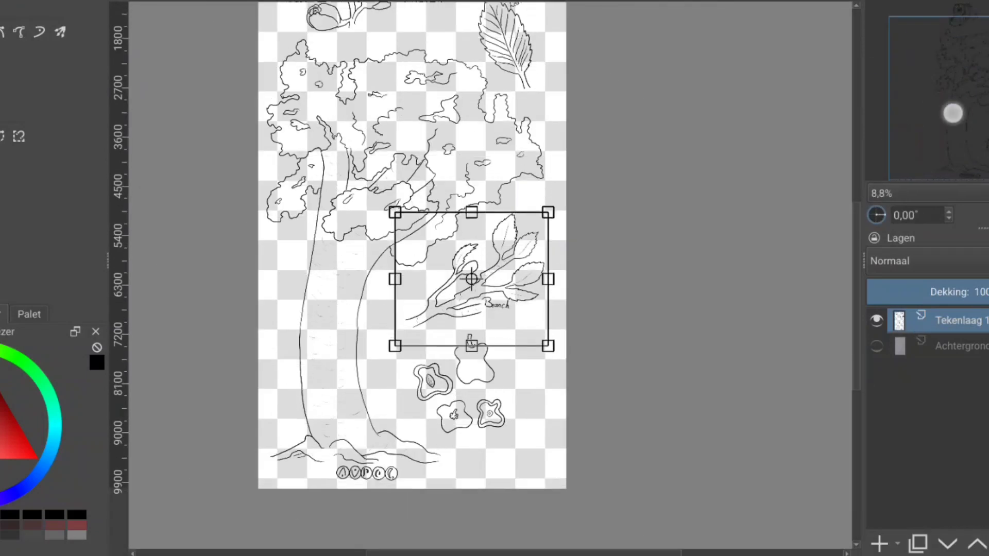
key(Return)
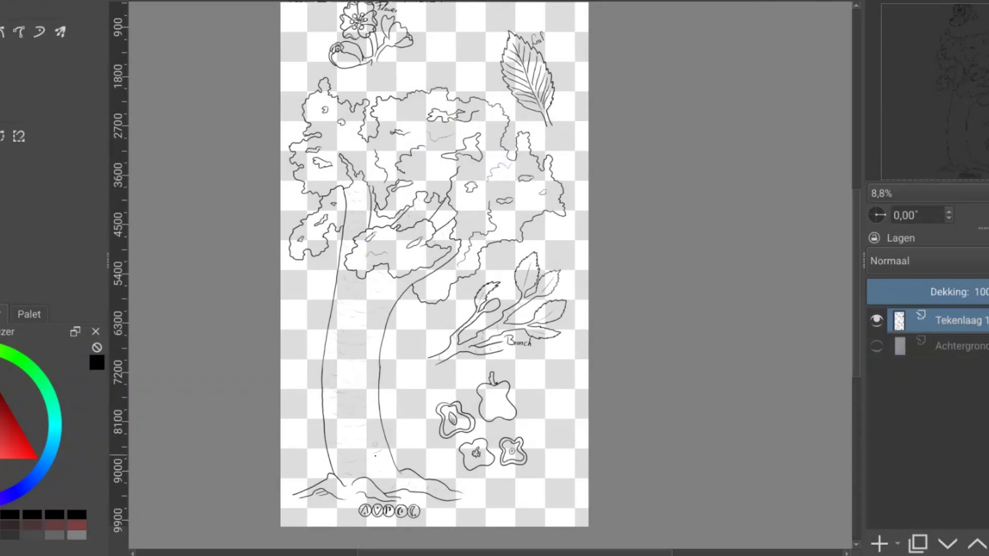
Add a new layer below the line art layer and fill it with purple
click(963, 346)
key(Insert)
click(2, 495)
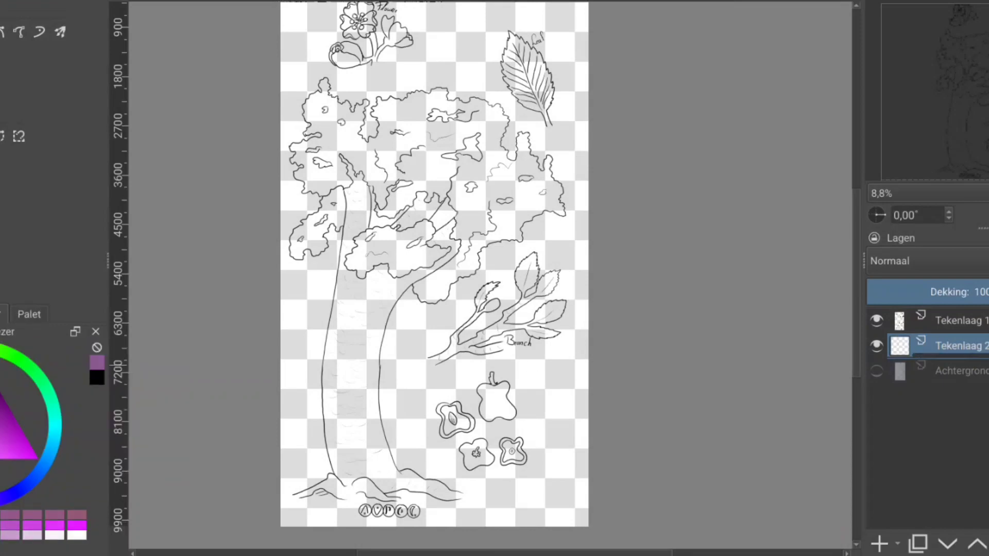
key(shift+BackSpace)
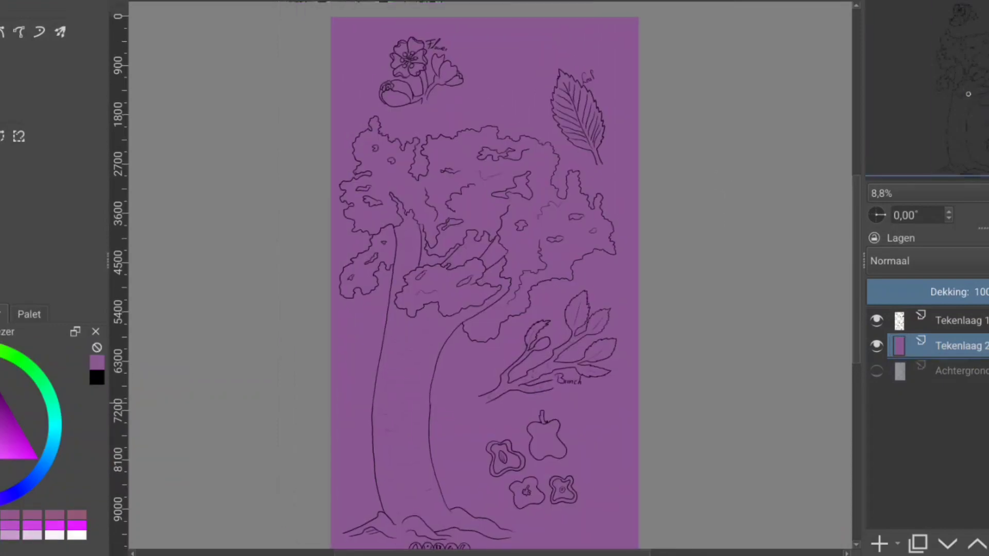